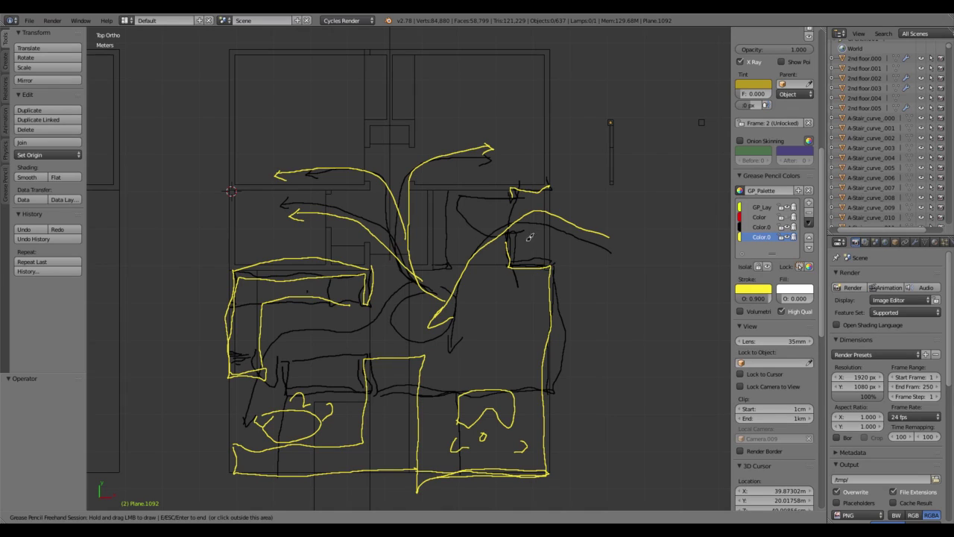
# Undo the last black stroke, add a new palette colour, and select black Color.0's stroke colour
pyautogui.hotkey('ctrl', 'z')
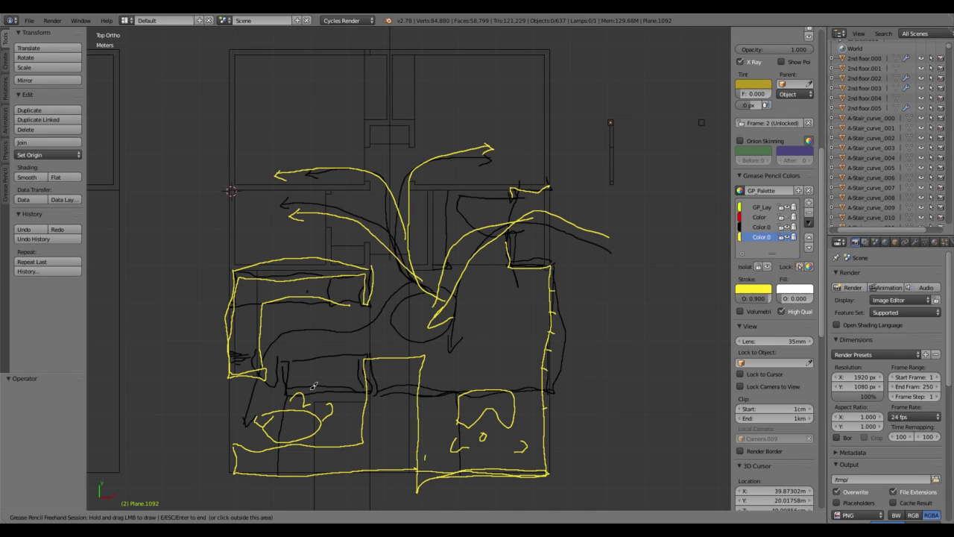
pyautogui.click(809, 202)
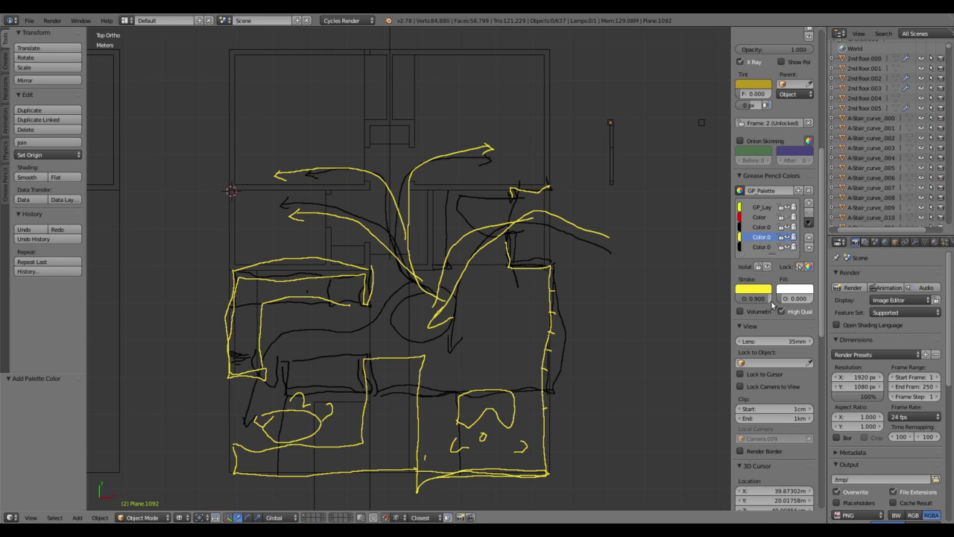
pyautogui.scroll(-1, 750, 279)
pyautogui.click(762, 208)
pyautogui.click(744, 273)
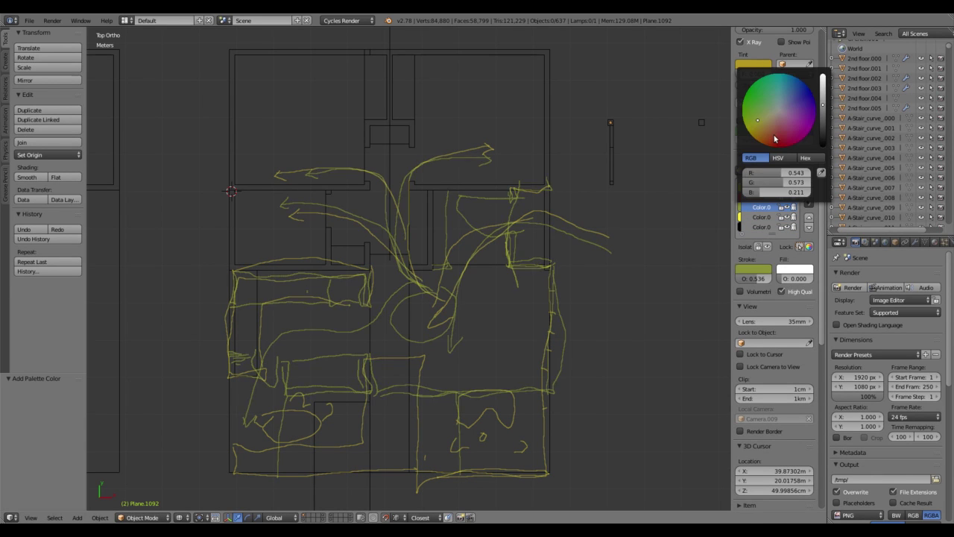
# Turn the black palette colour cyan and make a magenta colour active
pyautogui.click(783, 149)
pyautogui.moveTo(753, 278); pyautogui.dragTo(768, 279)
pyautogui.click(753, 270)
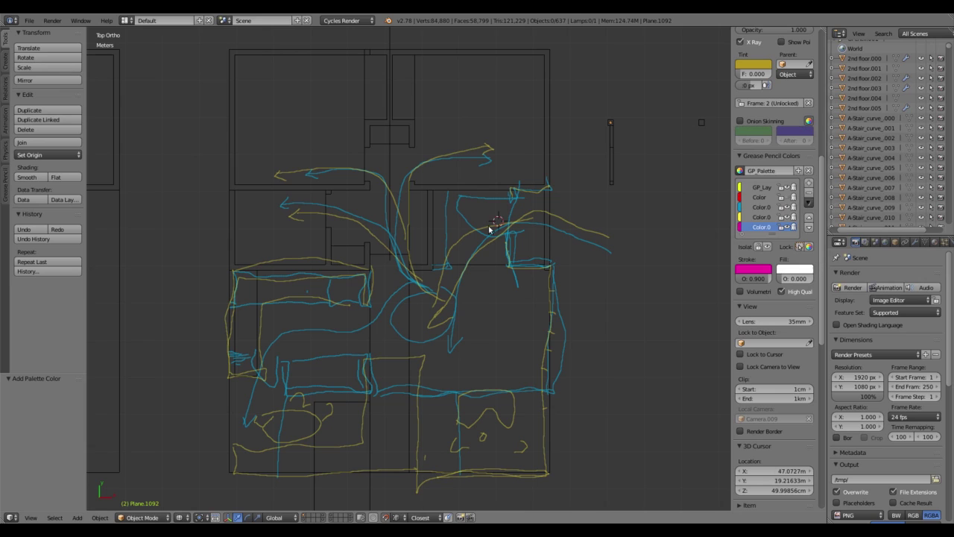
# Draw magenta outlines around the left room and the lower middle room
pyautogui.moveTo(369, 268)
pyautogui.mouseDown()
pyautogui.moveTo(228, 295)
pyautogui.moveTo(239, 467)
pyautogui.mouseUp()
pyautogui.moveTo(367, 294); pyautogui.dragTo(312, 463)
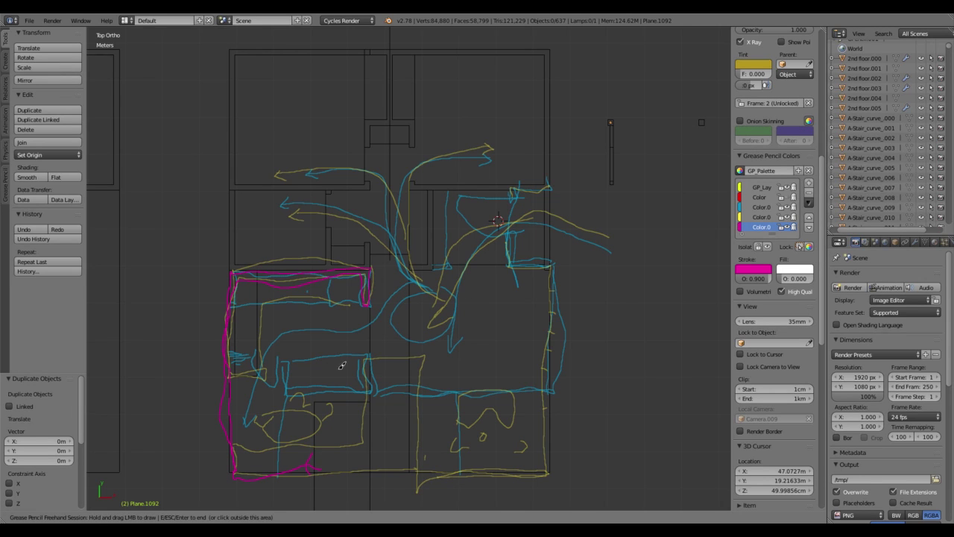
pyautogui.moveTo(373, 349); pyautogui.dragTo(431, 470)
pyautogui.moveTo(375, 350)
pyautogui.mouseDown()
pyautogui.moveTo(359, 469)
pyautogui.moveTo(312, 466)
pyautogui.mouseUp()
# Stop drawing and change the magenta stroke colour to bright green
pyautogui.press('Escape')
pyautogui.scroll(-1, 431, 359)
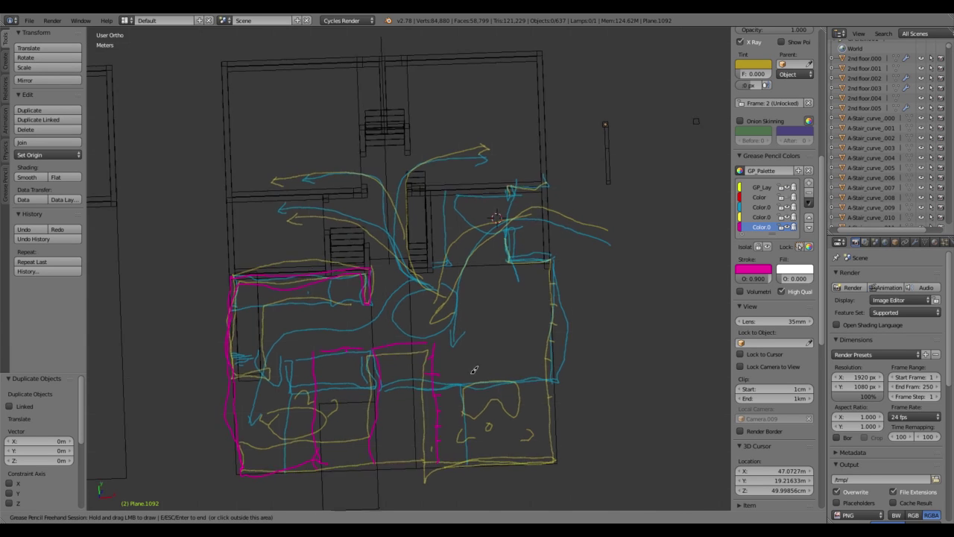
pyautogui.click(753, 270)
pyautogui.moveTo(794, 161)
pyautogui.mouseDown()
pyautogui.moveTo(776, 175)
pyautogui.moveTo(741, 162)
pyautogui.mouseUp()
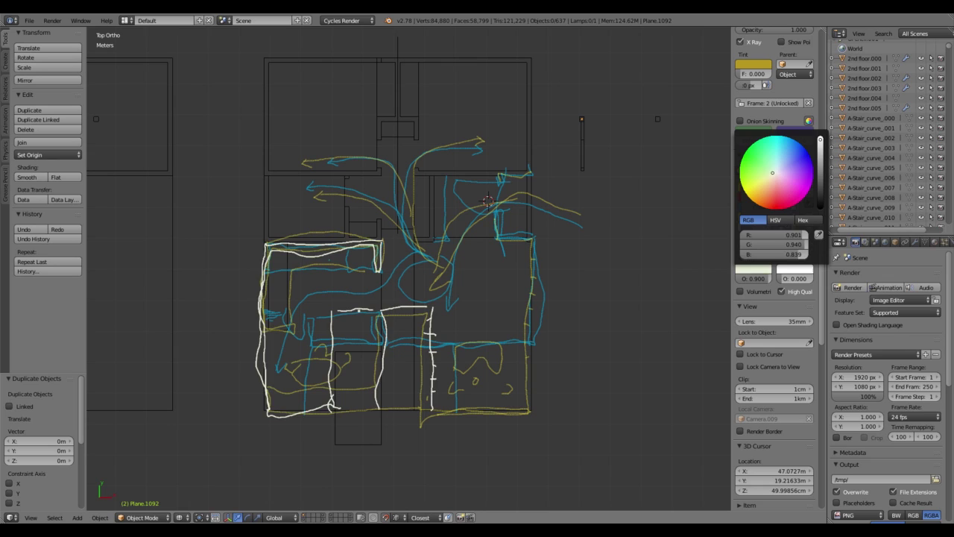
# Draw two green vertical wall lines with tick marks and a top edge over the middle rooms
pyautogui.scroll(1, 295, 462)
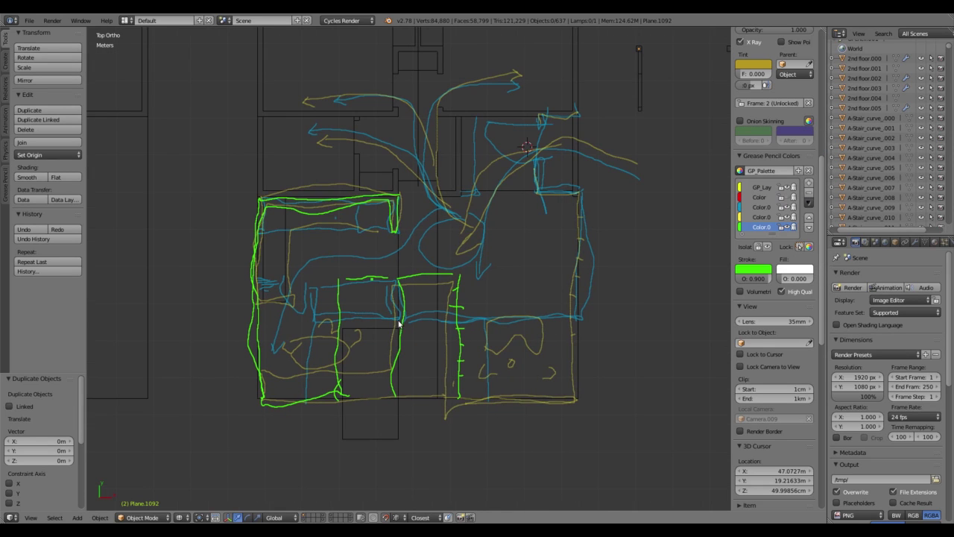
pyautogui.moveTo(456, 277); pyautogui.dragTo(455, 399)
pyautogui.moveTo(344, 277); pyautogui.dragTo(347, 391)
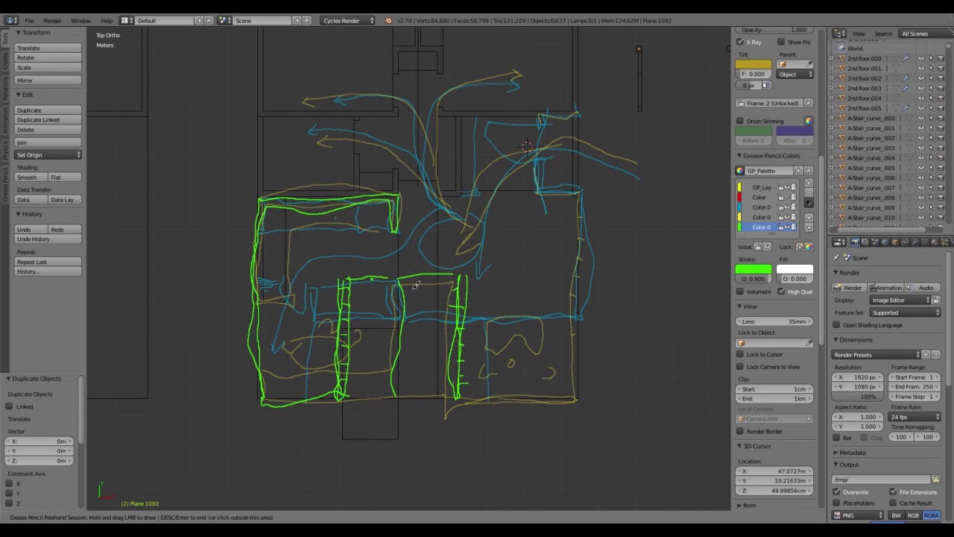
pyautogui.moveTo(395, 270); pyautogui.dragTo(350, 275)
# Draw green lines across the right-hand room and down its right wall
pyautogui.moveTo(461, 306)
pyautogui.mouseDown()
pyautogui.moveTo(598, 316)
pyautogui.moveTo(580, 401)
pyautogui.mouseUp()
pyautogui.moveTo(480, 355); pyautogui.dragTo(487, 369)
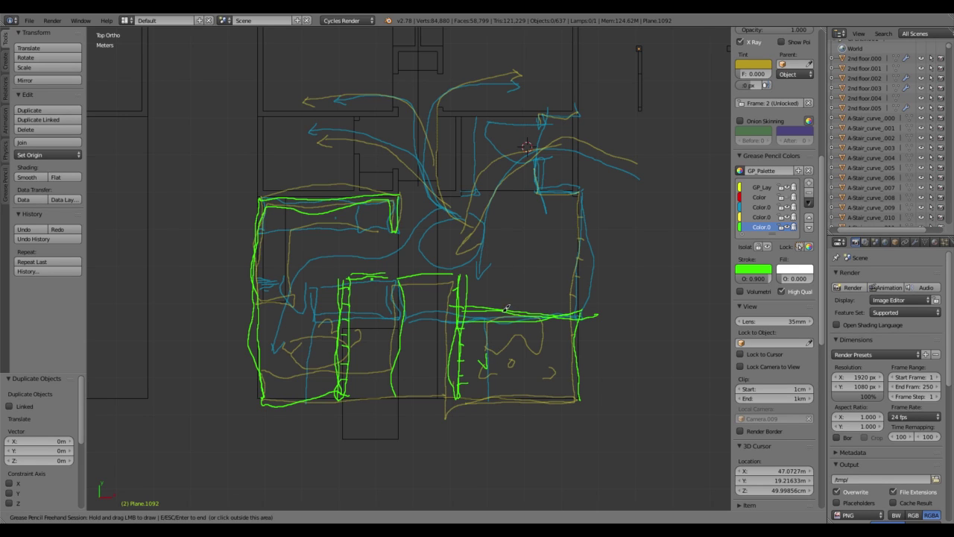
pyautogui.moveTo(573, 192)
pyautogui.mouseDown()
pyautogui.moveTo(580, 302)
pyautogui.moveTo(579, 192)
pyautogui.mouseUp()
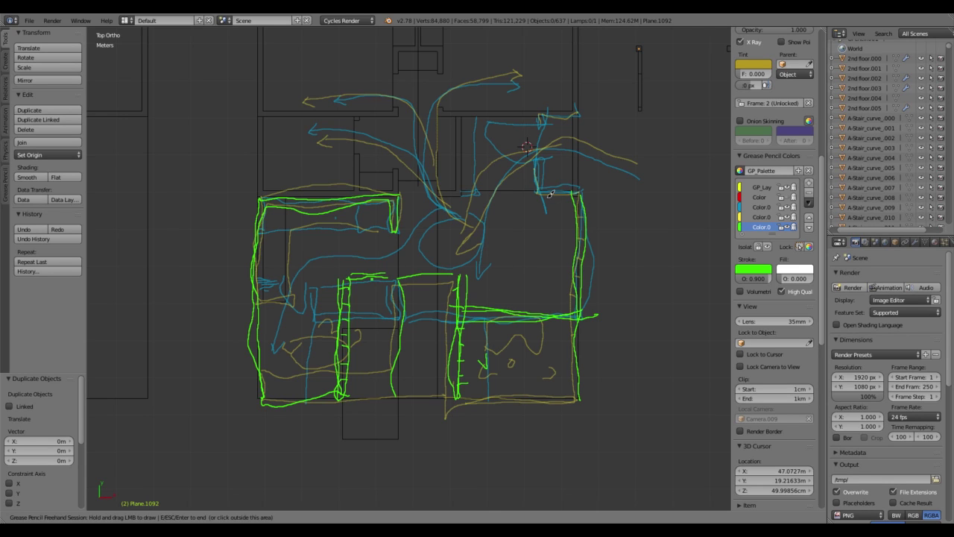
# Add a tall green arching path and a diagonal line across the plan
pyautogui.moveTo(477, 287); pyautogui.dragTo(533, 350)
pyautogui.moveTo(489, 218); pyautogui.dragTo(290, 344)
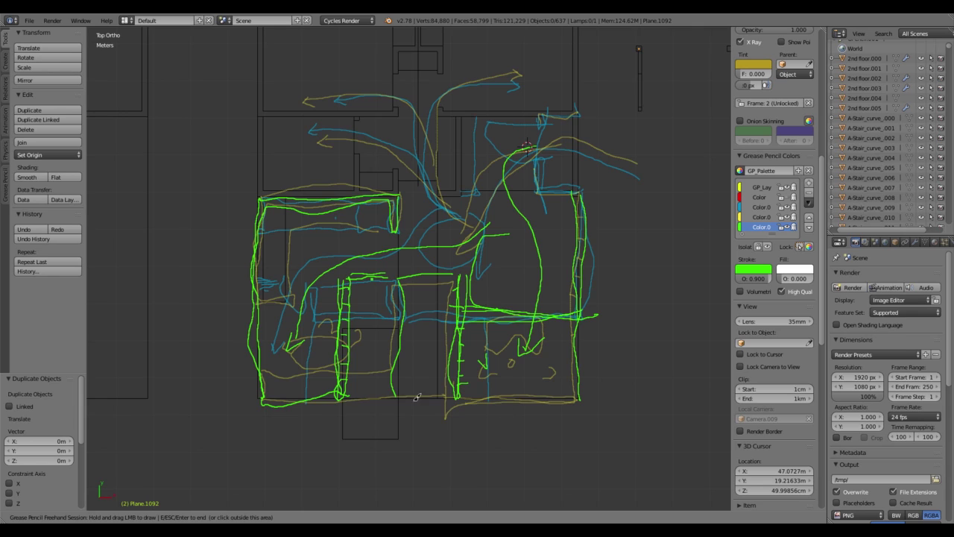
pyautogui.scroll(-2, 500, 395)
pyautogui.scroll(1, 499, 396)
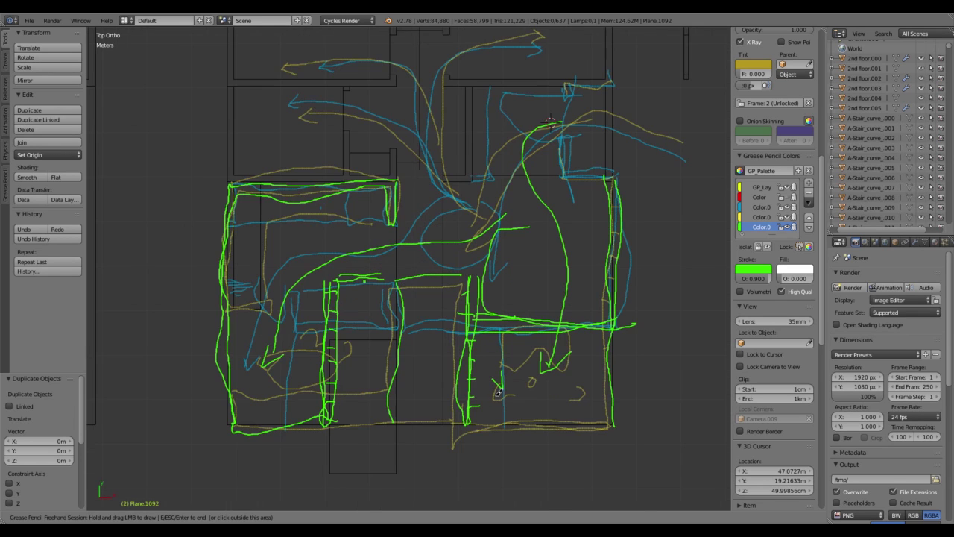
pyautogui.scroll(1, 458, 322)
pyautogui.scroll(-1, 458, 279)
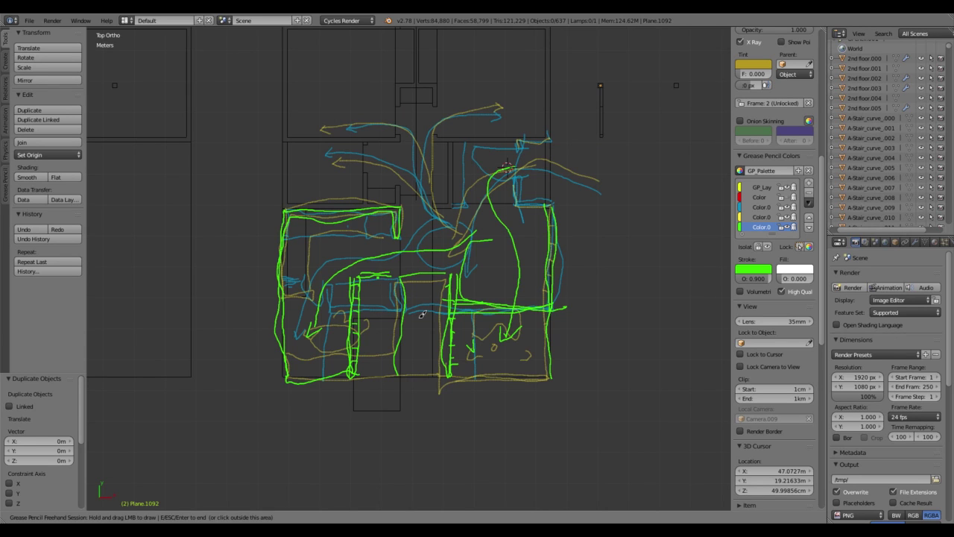
# Sketch a green bracket and column of boxes right of the plan, plus doubled lines across the lower rooms
pyautogui.scroll(1, 421, 314)
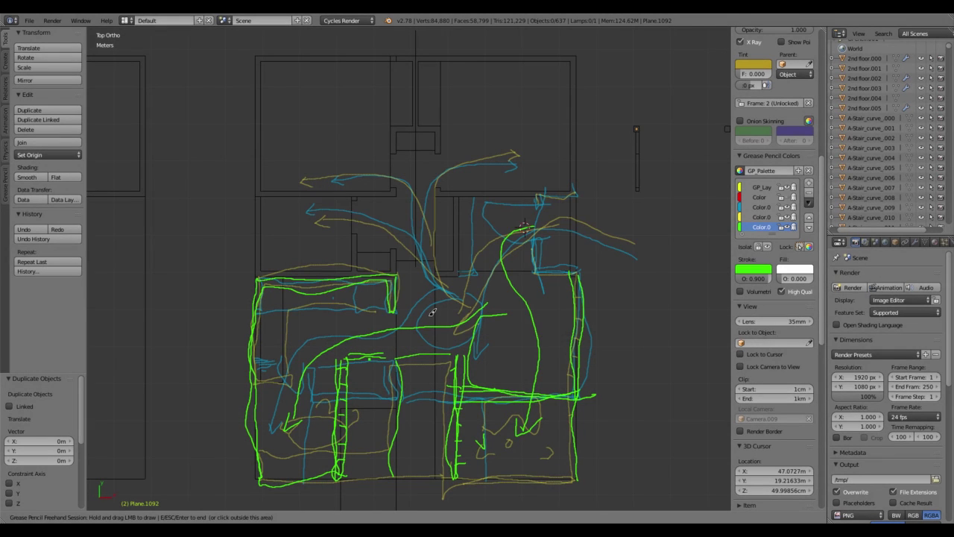
pyautogui.moveTo(580, 184); pyautogui.dragTo(585, 280)
pyautogui.keyDown('shift'); pyautogui.moveTo(621, 240); pyautogui.dragTo(483, 248, button='middle'); pyautogui.keyUp('shift')
pyautogui.moveTo(457, 278); pyautogui.dragTo(469, 341)
pyautogui.scroll(-2, 471, 305)
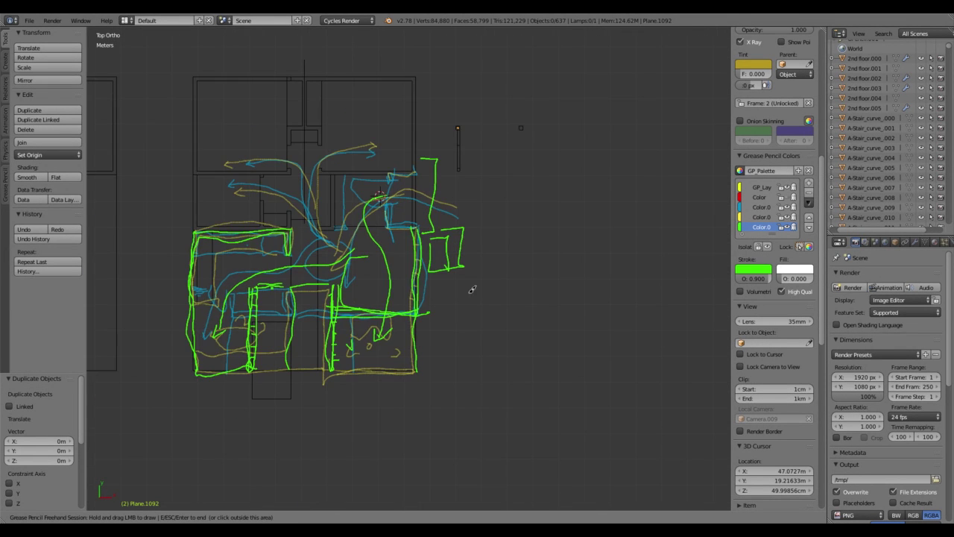
pyautogui.keyDown('shift'); pyautogui.moveTo(472, 289); pyautogui.dragTo(510, 329, button='middle'); pyautogui.keyUp('shift')
pyautogui.moveTo(469, 213)
pyautogui.mouseDown()
pyautogui.moveTo(467, 254)
pyautogui.moveTo(486, 272)
pyautogui.mouseUp()
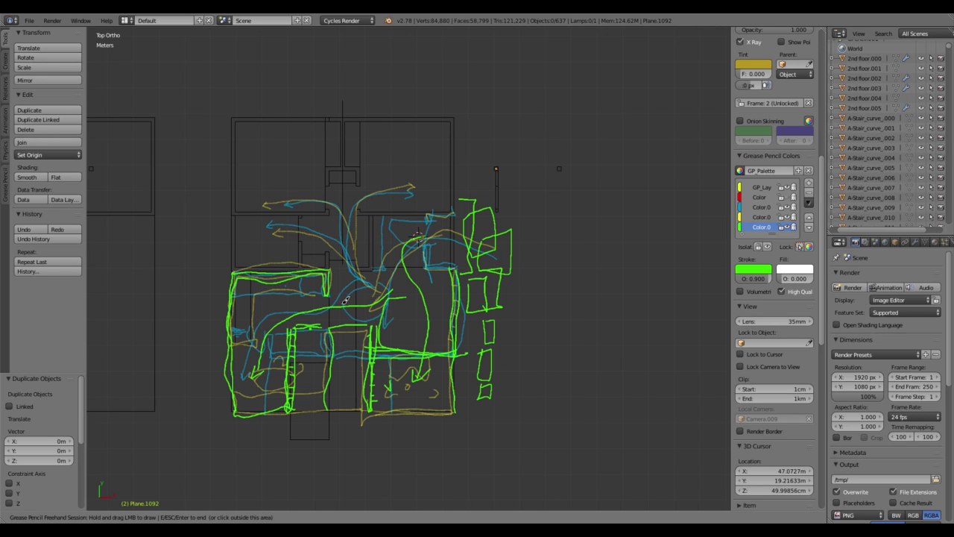
pyautogui.moveTo(395, 353); pyautogui.dragTo(284, 361)
pyautogui.moveTo(418, 354); pyautogui.dragTo(291, 352)
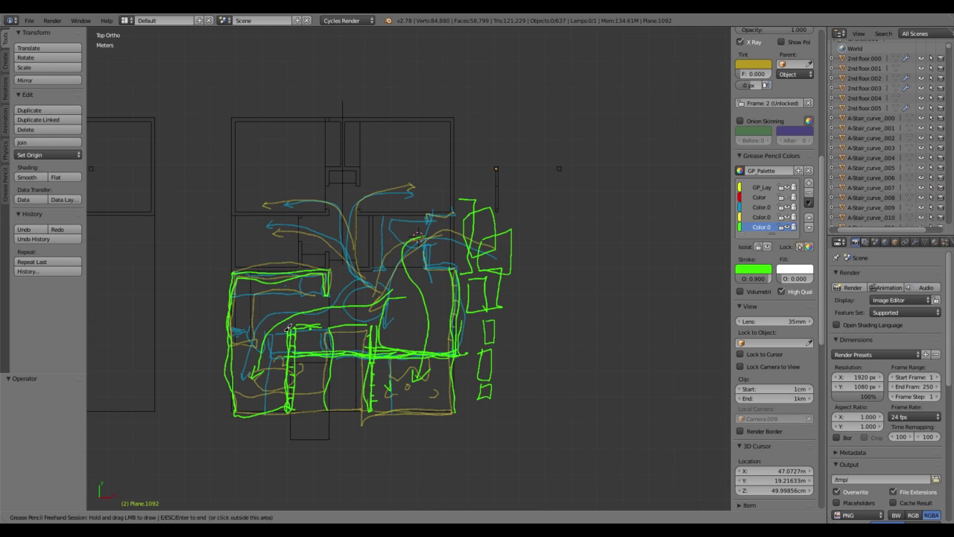
# Draw a green down-left arrow, a small loop and a scribble in the lower rooms
pyautogui.moveTo(312, 313); pyautogui.dragTo(250, 376)
pyautogui.moveTo(409, 307); pyautogui.dragTo(406, 328)
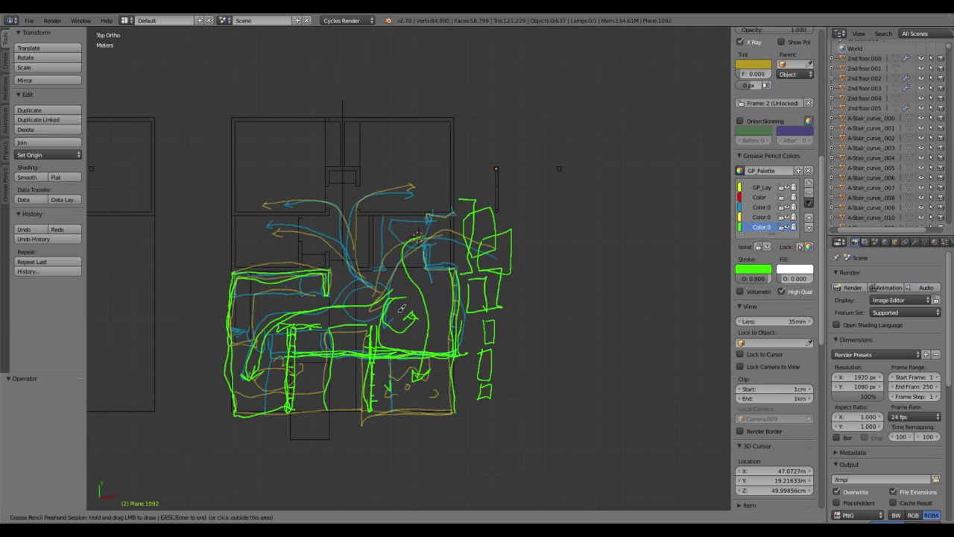
pyautogui.moveTo(422, 372); pyautogui.dragTo(416, 377)
# Return the view to Top Ortho and lower the stroke opacity to fade the old sketch
pyautogui.moveTo(396, 155); pyautogui.dragTo(477, 157, button='middle')
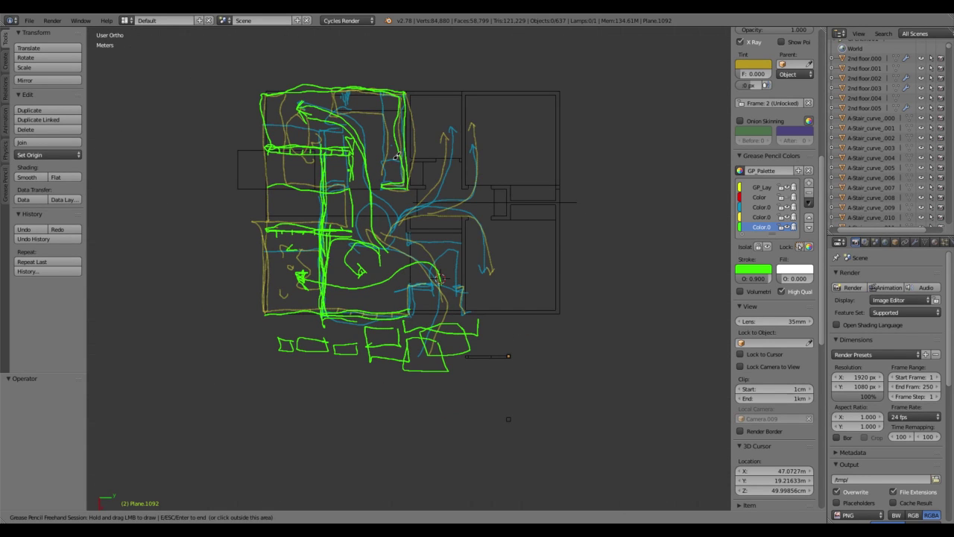
pyautogui.press('KP_7')
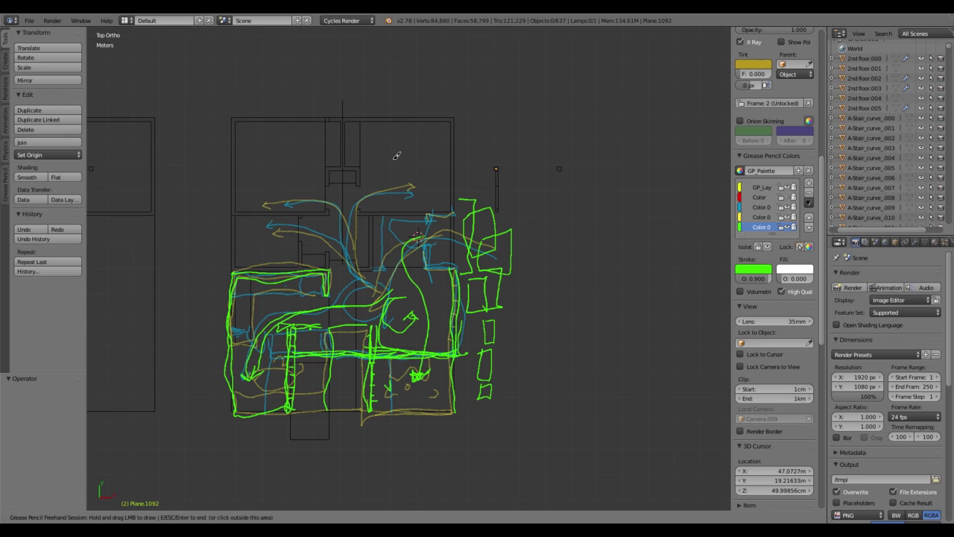
pyautogui.moveTo(753, 278); pyautogui.dragTo(725, 278)
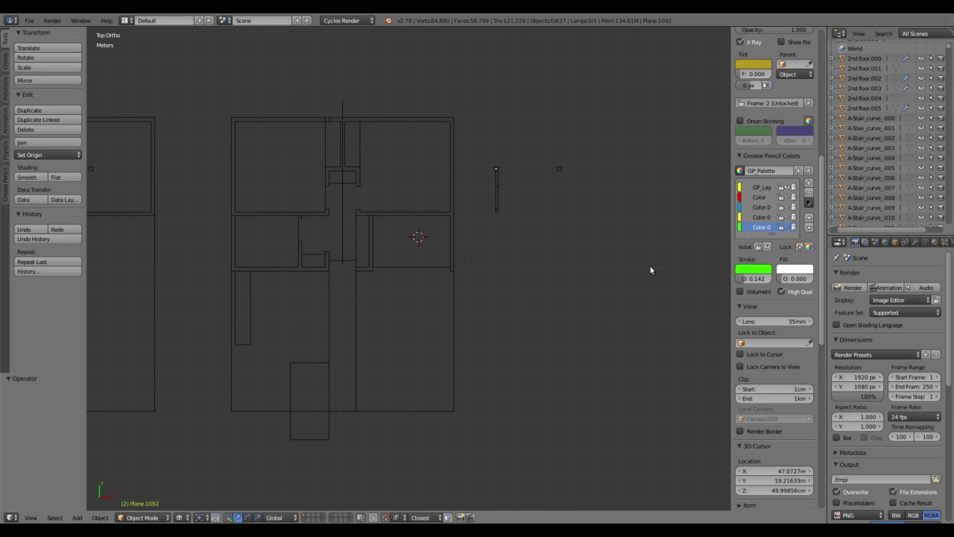
# Add a cyan palette colour and draw short cyan dashes down the right wall
pyautogui.click(809, 182)
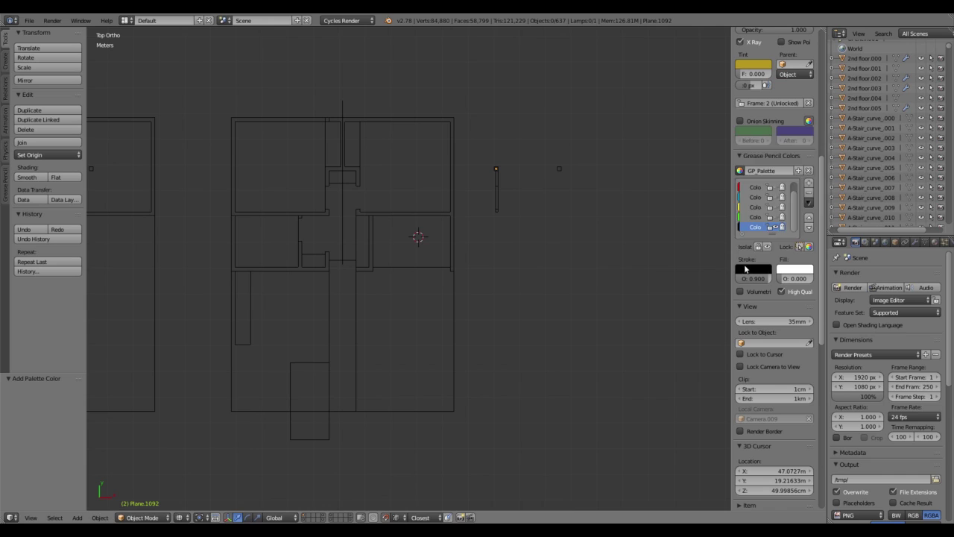
pyautogui.moveTo(447, 217); pyautogui.dragTo(456, 239)
pyautogui.moveTo(452, 246); pyautogui.dragTo(456, 249)
pyautogui.moveTo(452, 256); pyautogui.dragTo(456, 259)
pyautogui.moveTo(452, 267); pyautogui.dragTo(457, 269)
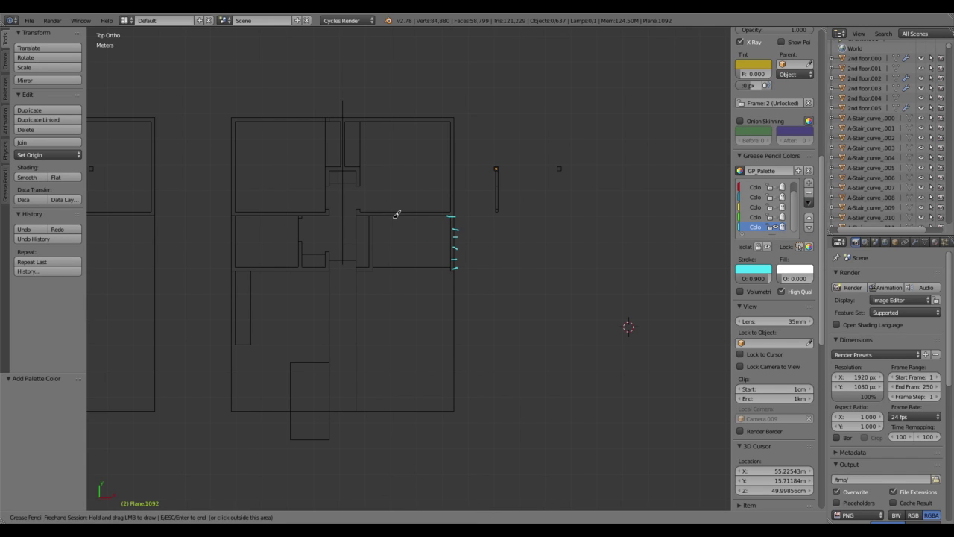
pyautogui.scroll(2, 381, 269)
pyautogui.scroll(-1, 421, 219)
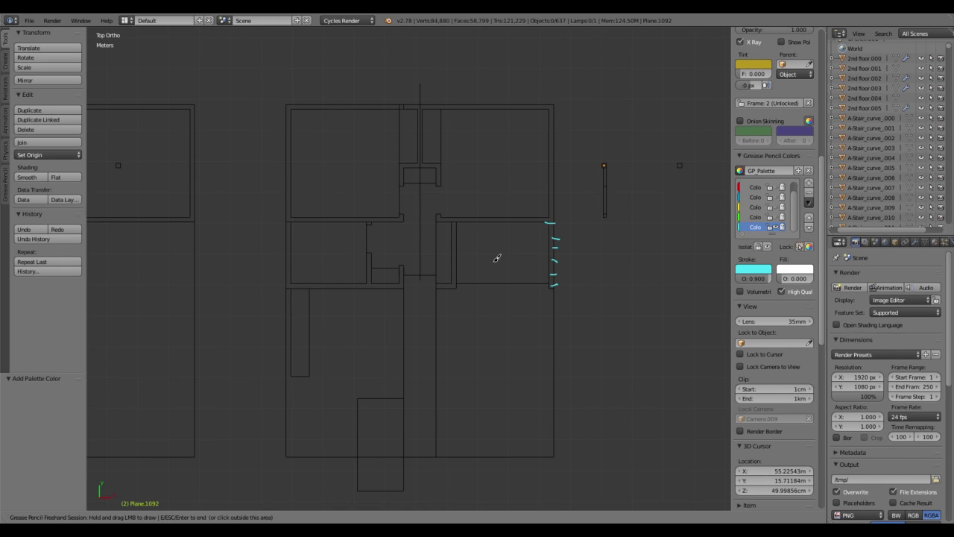
# Trace cyan over the lower rooms: a top line, a square outline, zigzags and the bottom edge
pyautogui.moveTo(402, 290); pyautogui.dragTo(290, 310)
pyautogui.moveTo(290, 351)
pyautogui.mouseDown()
pyautogui.moveTo(324, 346)
pyautogui.moveTo(350, 381)
pyautogui.moveTo(371, 386)
pyautogui.mouseUp()
pyautogui.moveTo(399, 382); pyautogui.dragTo(395, 385)
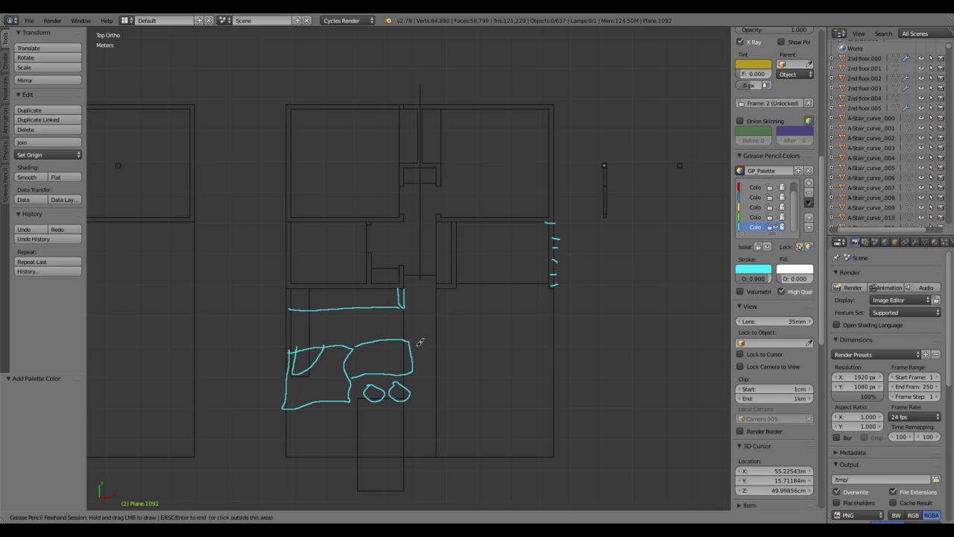
pyautogui.moveTo(311, 408)
pyautogui.mouseDown()
pyautogui.moveTo(430, 428)
pyautogui.moveTo(437, 401)
pyautogui.moveTo(430, 444)
pyautogui.mouseUp()
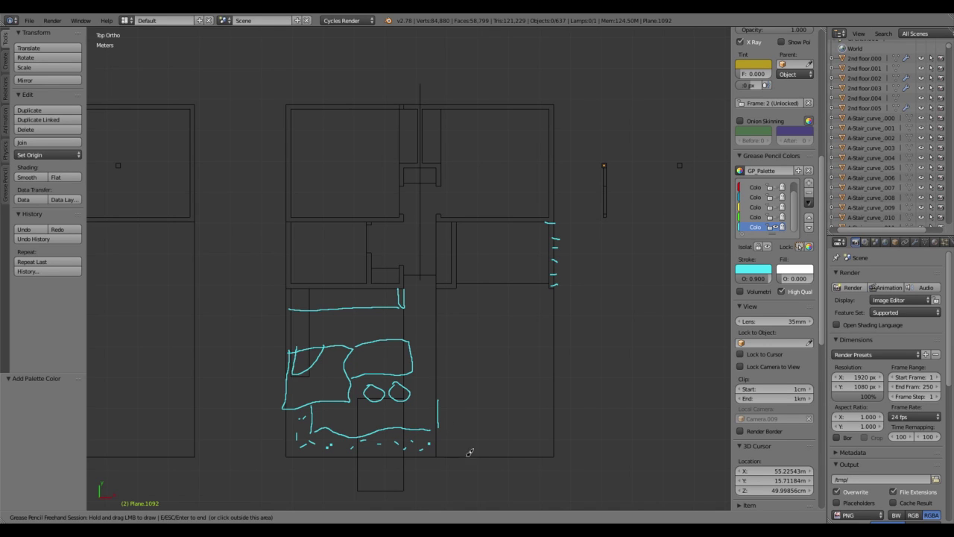
# Add cyan outlines in the lower rooms, retrace the upper-right box, and outline the lower-right room
pyautogui.moveTo(440, 428)
pyautogui.mouseDown()
pyautogui.moveTo(311, 412)
pyautogui.moveTo(438, 400)
pyautogui.mouseUp()
pyautogui.moveTo(286, 349); pyautogui.dragTo(350, 403)
pyautogui.moveTo(285, 286); pyautogui.dragTo(290, 306)
pyautogui.moveTo(354, 347); pyautogui.dragTo(410, 342)
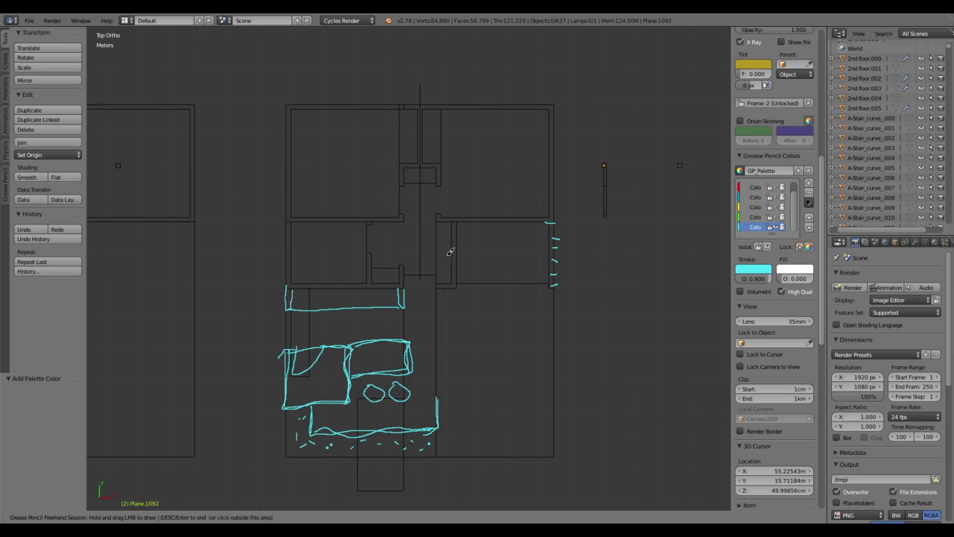
pyautogui.moveTo(437, 399); pyautogui.dragTo(558, 391)
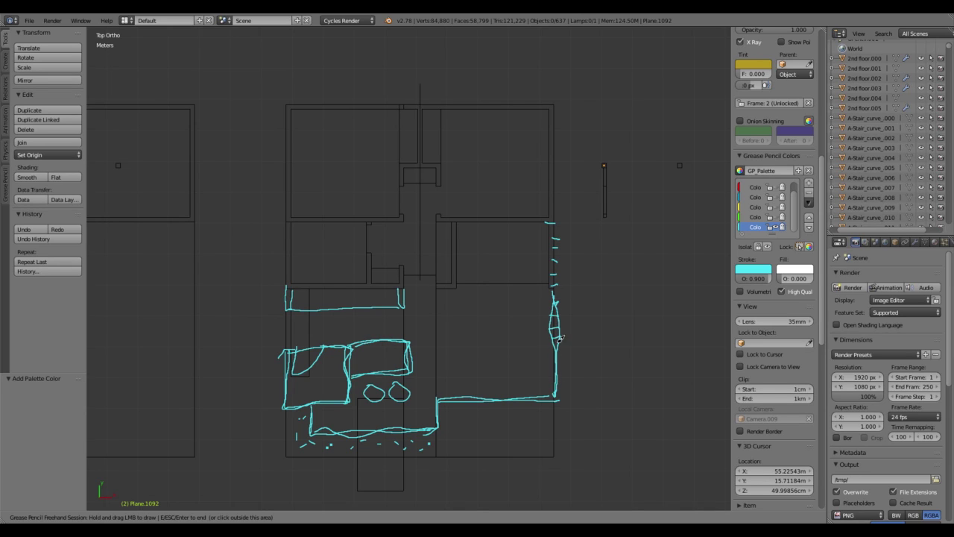